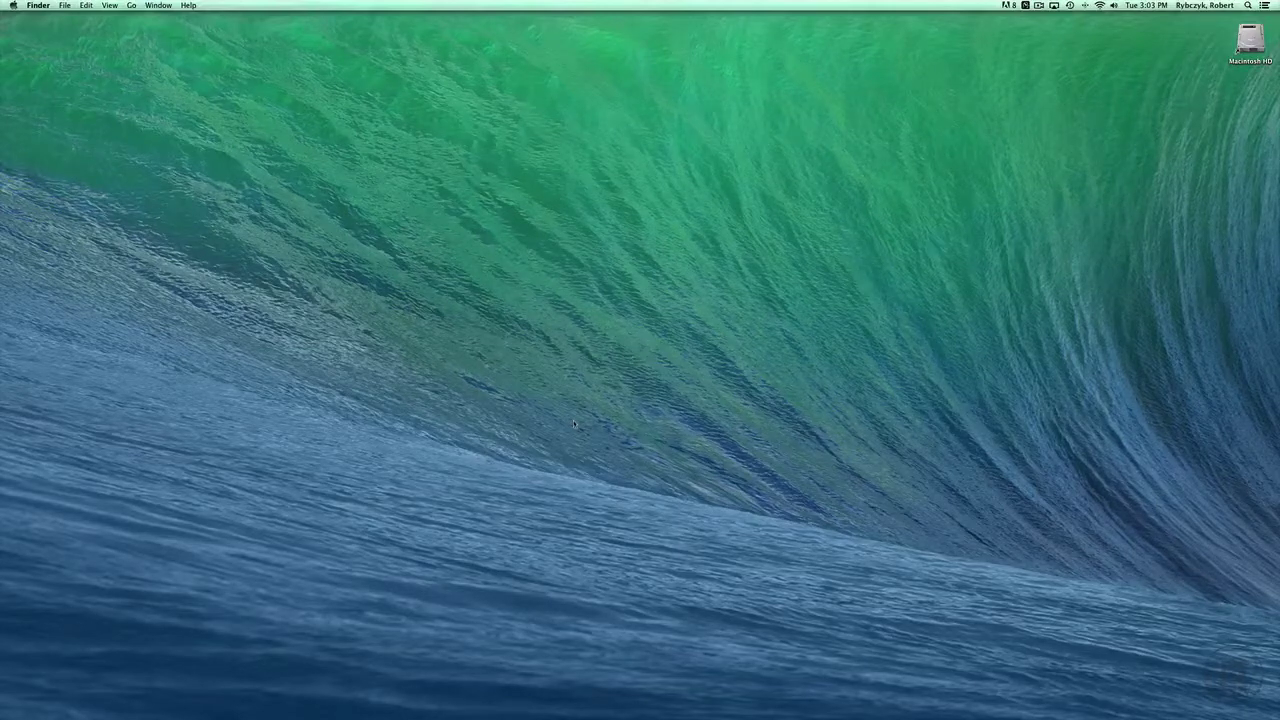
# Launch Google Chrome and load the remind.com home page
pyautogui.moveTo(370, 712)
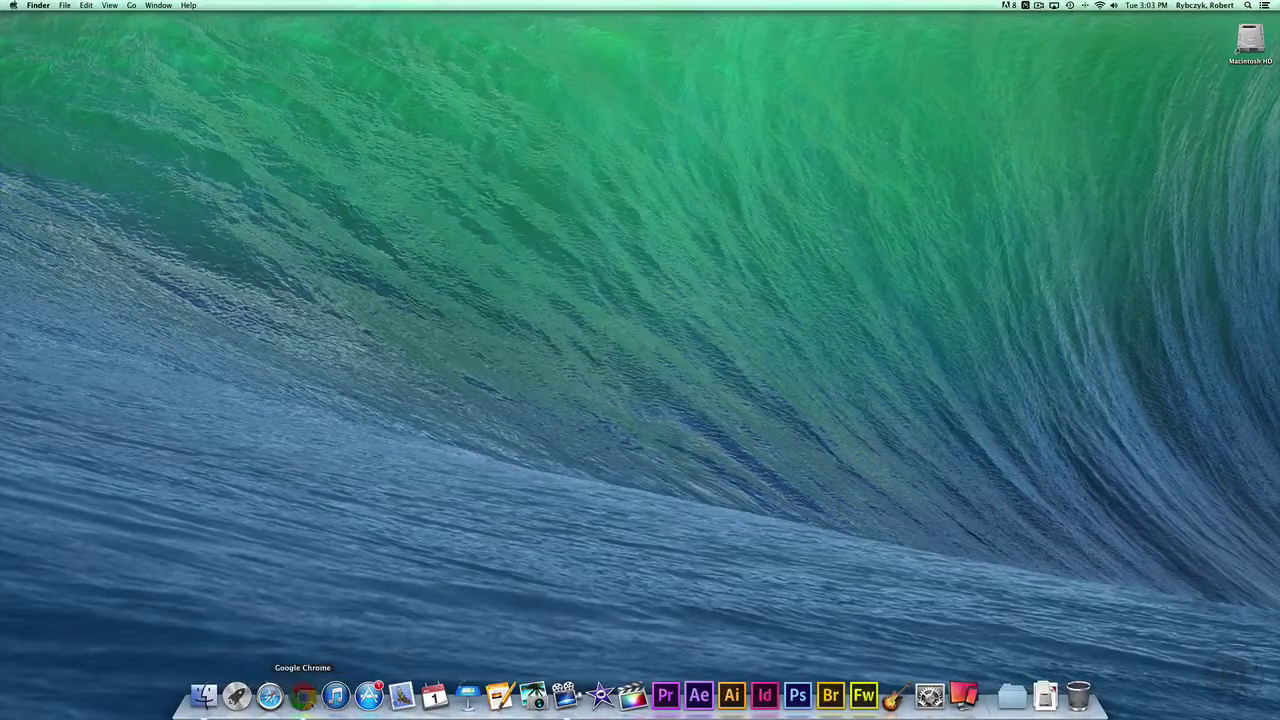
pyautogui.click(303, 697)
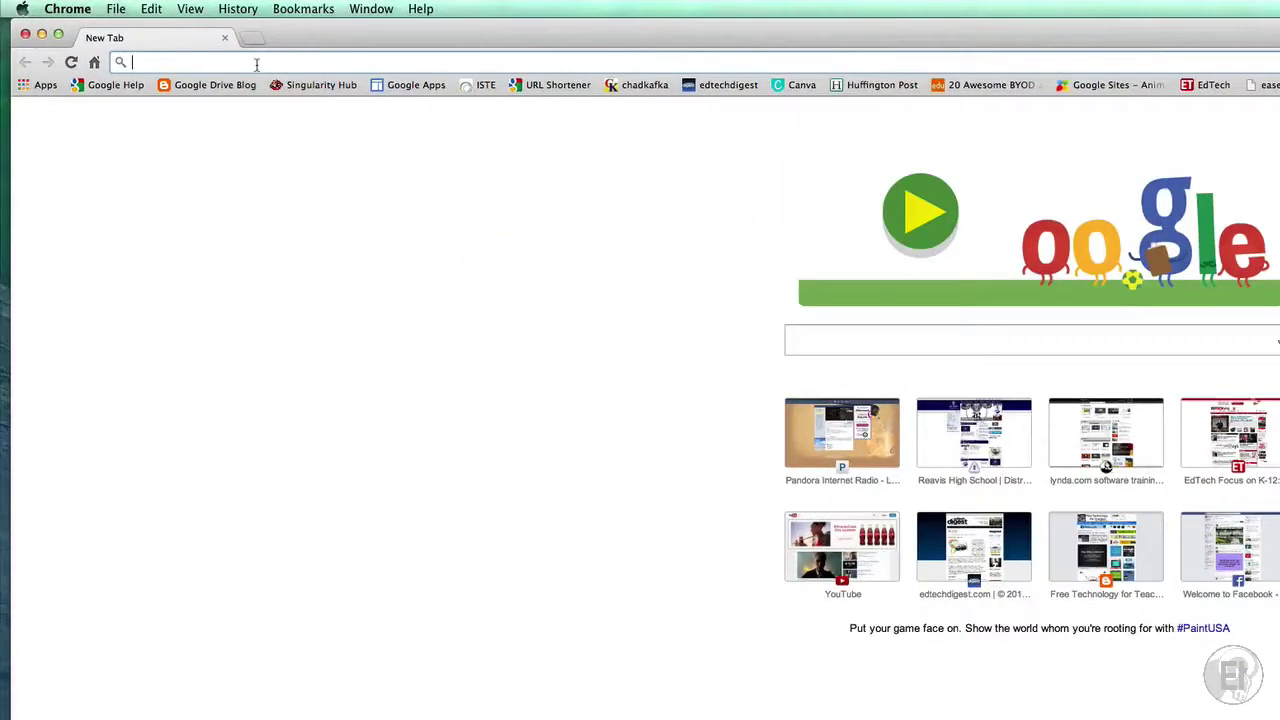
pyautogui.write('remind.com')
pyautogui.press('Return')
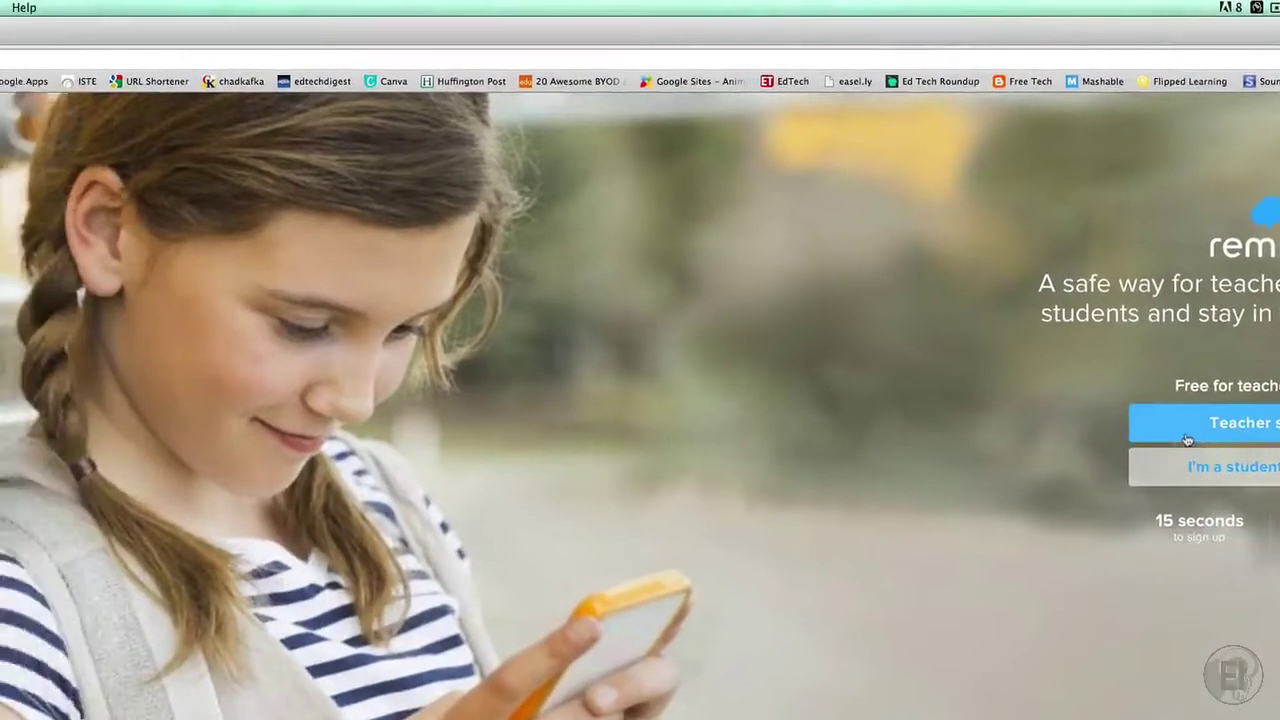
# Sign up as a teacher with title Mr., entering the first name, last name, e-mail and password
pyautogui.click(1187, 440)
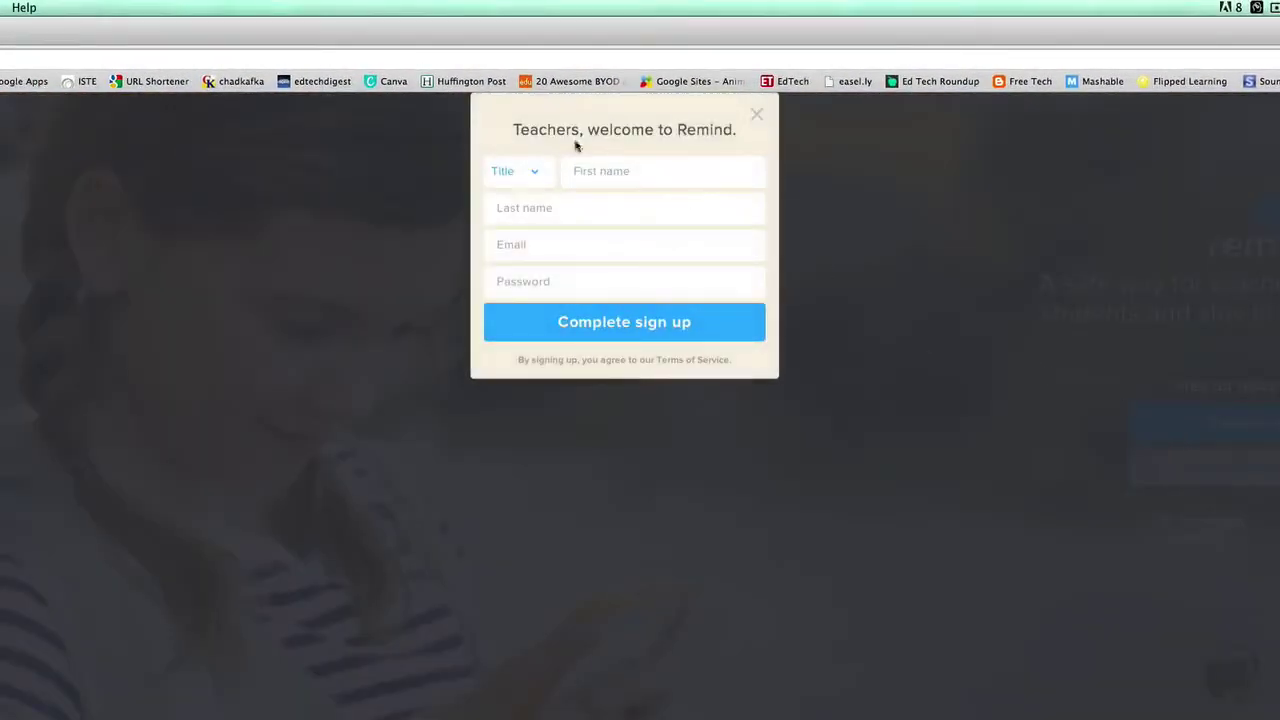
pyautogui.click(525, 172)
pyautogui.click(502, 188)
pyautogui.click(641, 171)
pyautogui.write('Teacher')
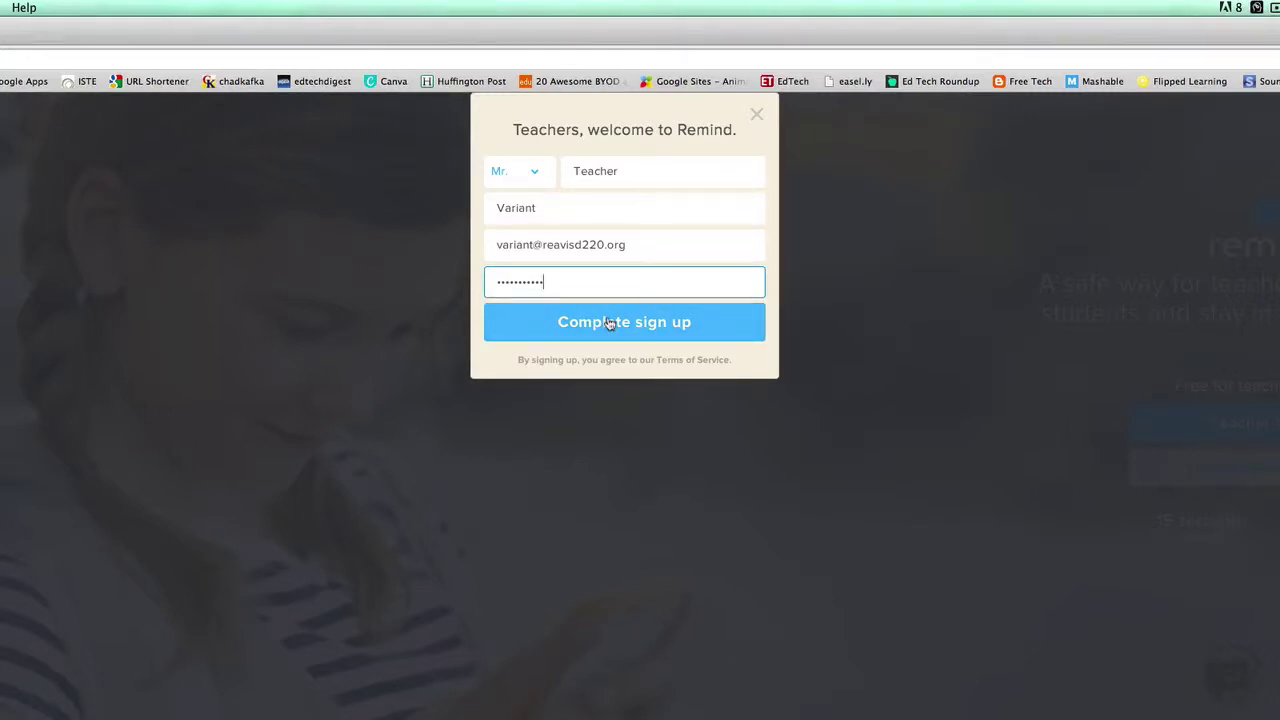
pyautogui.click(609, 323)
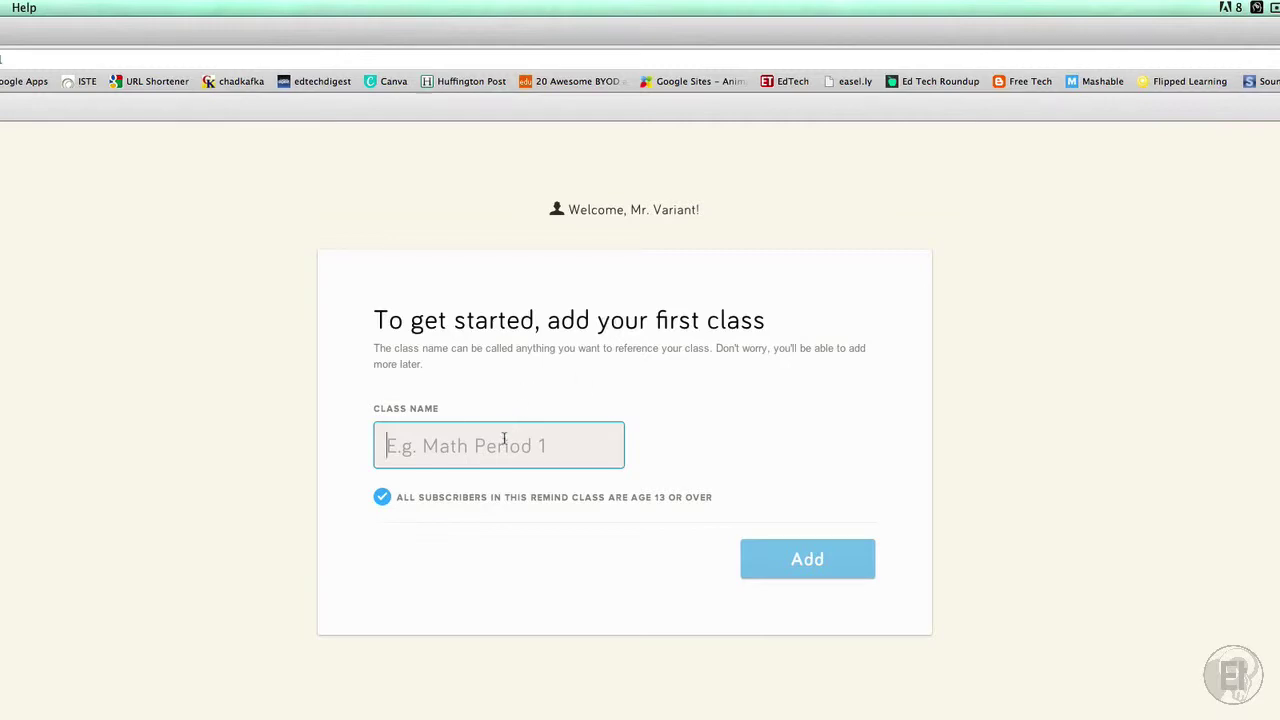
# Add the first class with the name 'Sample Group'
pyautogui.write('Sample G')
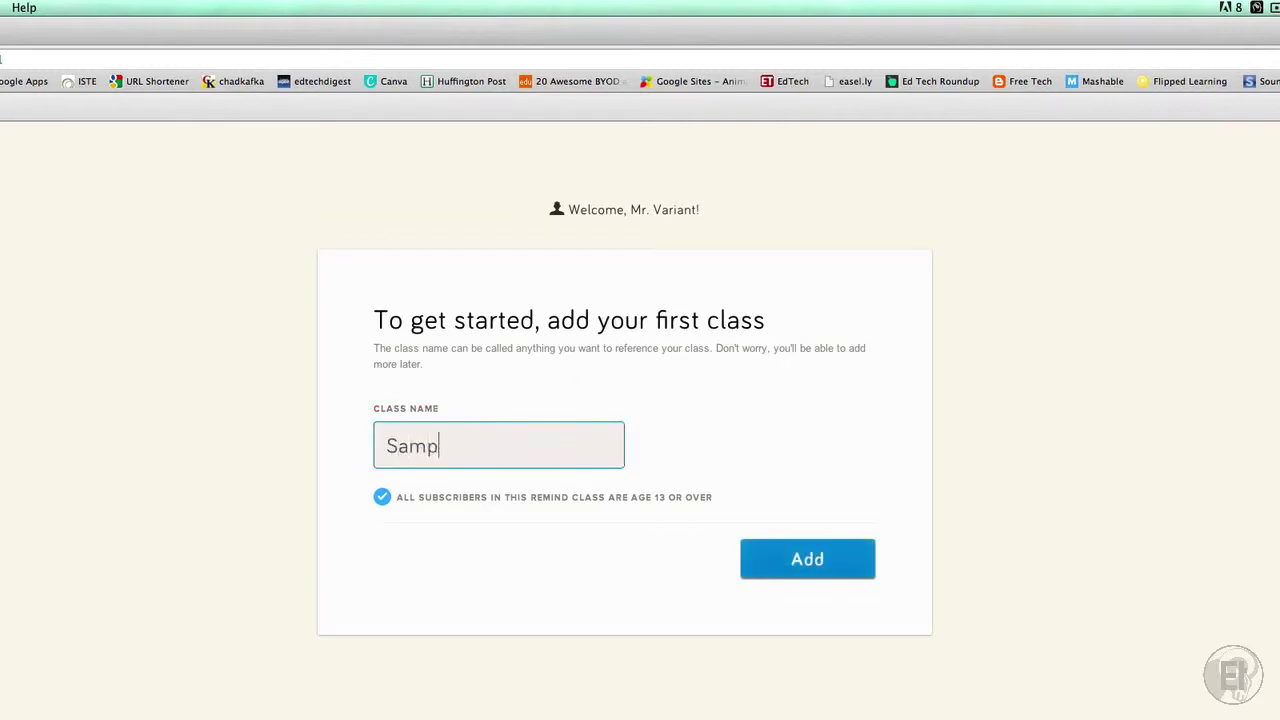
pyautogui.write('roup')
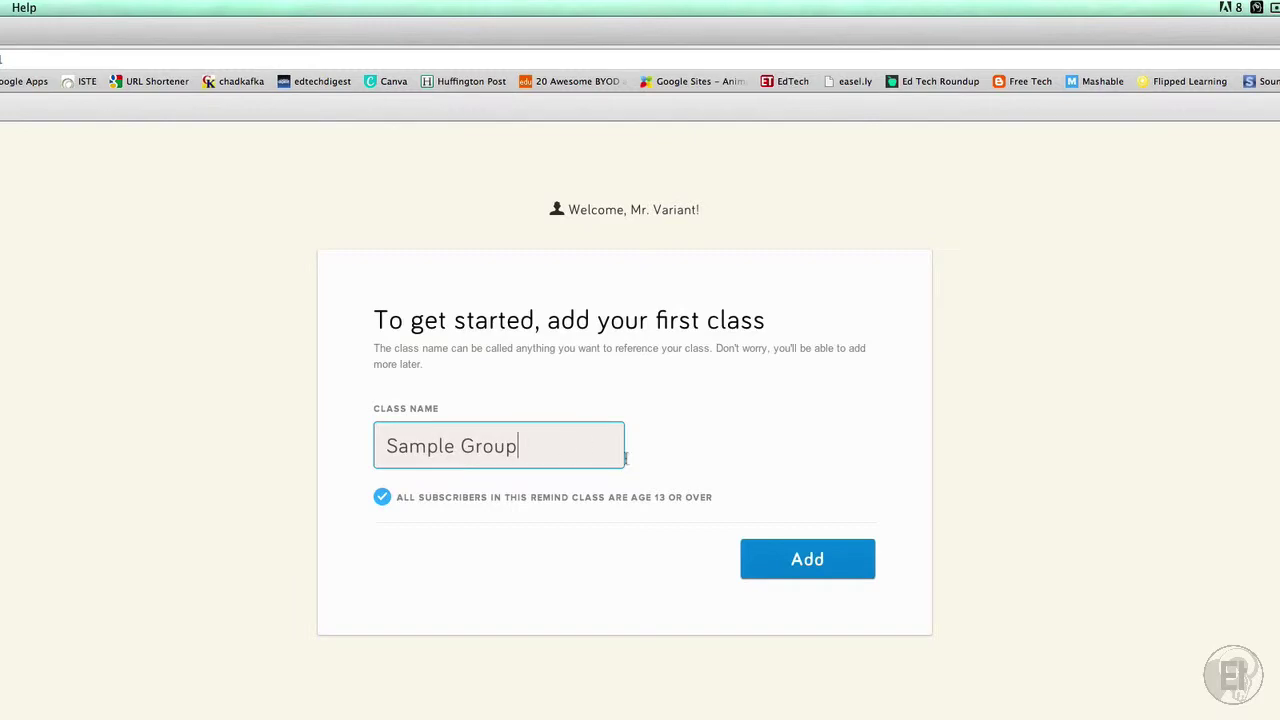
pyautogui.click(808, 559)
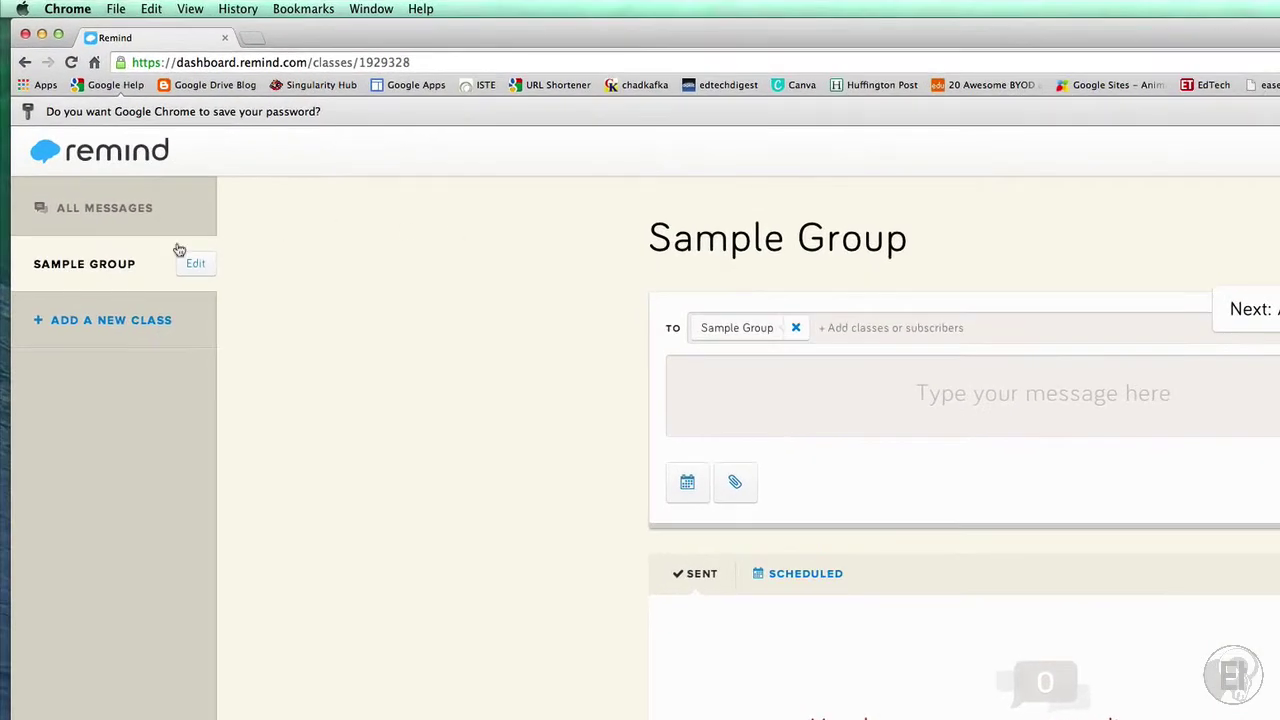
pyautogui.click(85, 215)
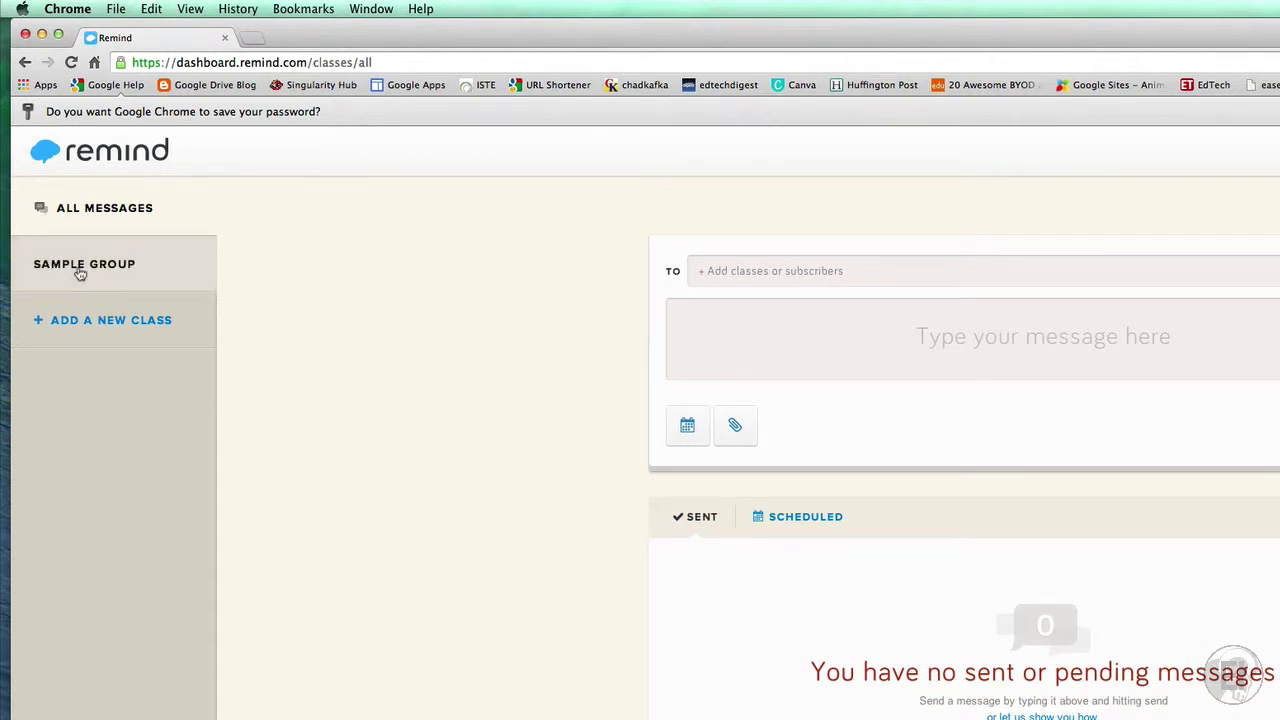
pyautogui.click(80, 270)
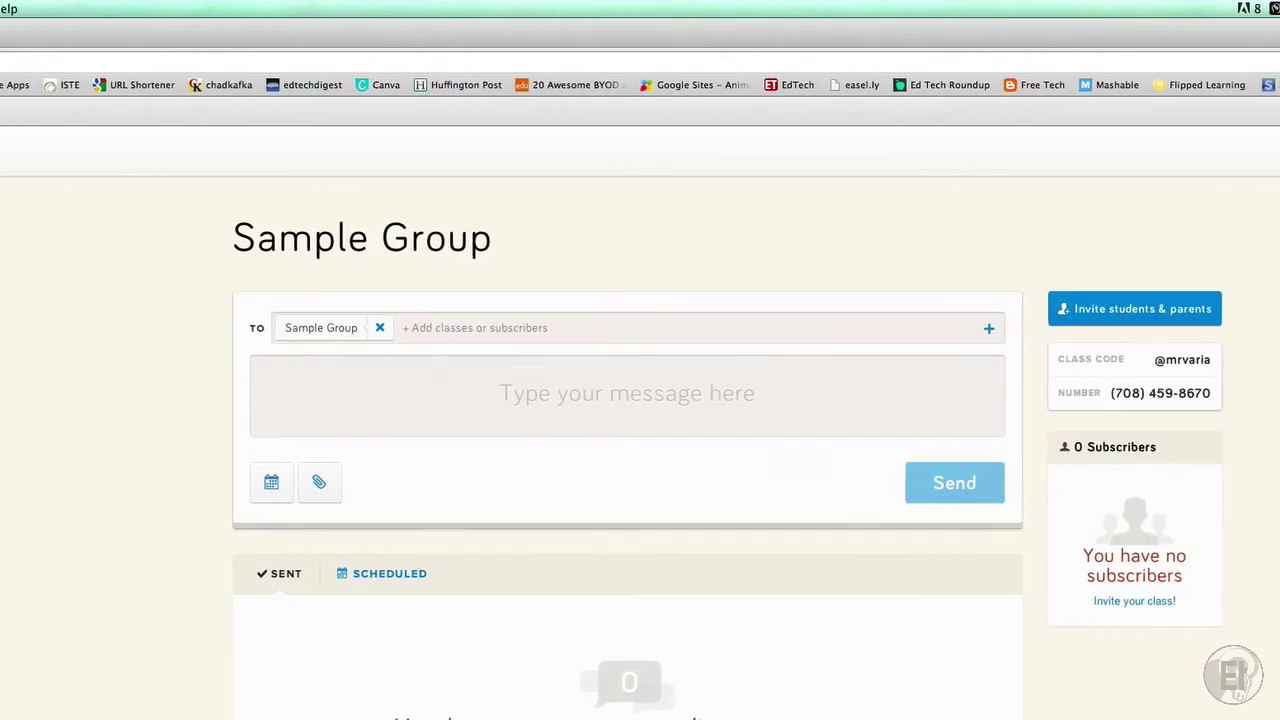
pyautogui.click(93, 320)
# Add a new class named 'Test Group' to reach its share-link window
pyautogui.click(501, 350)
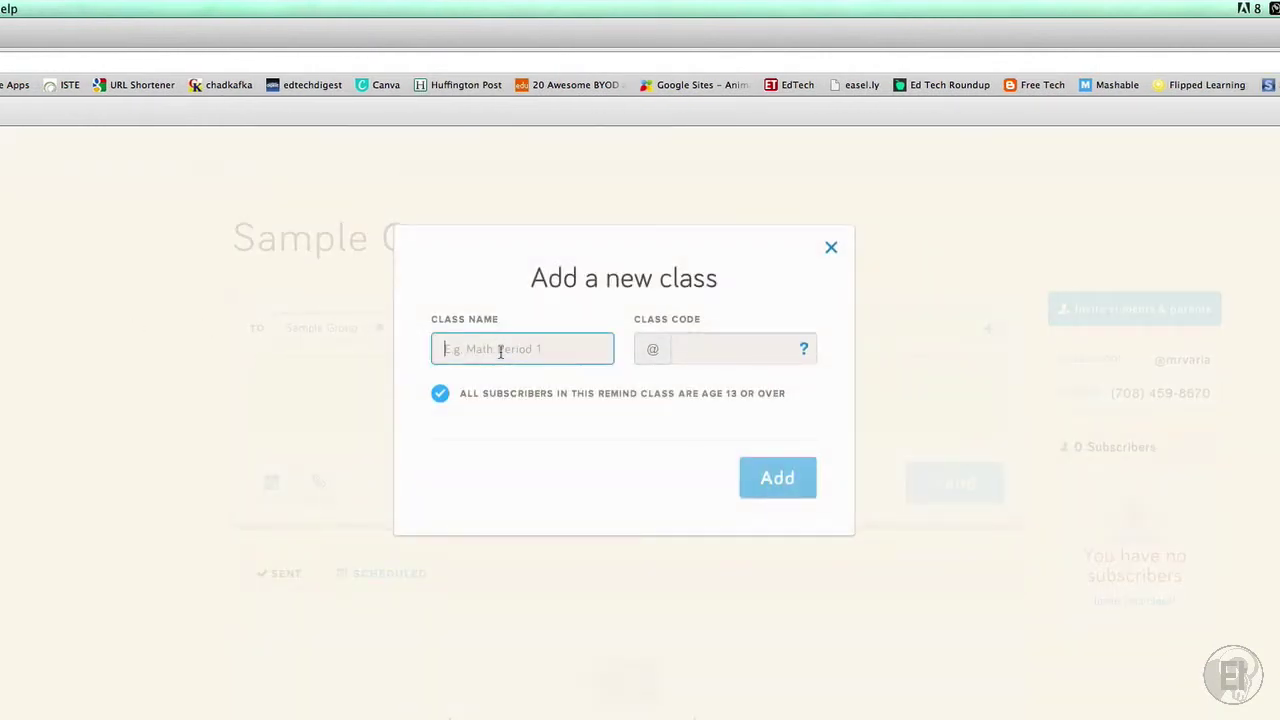
pyautogui.write('Test ')
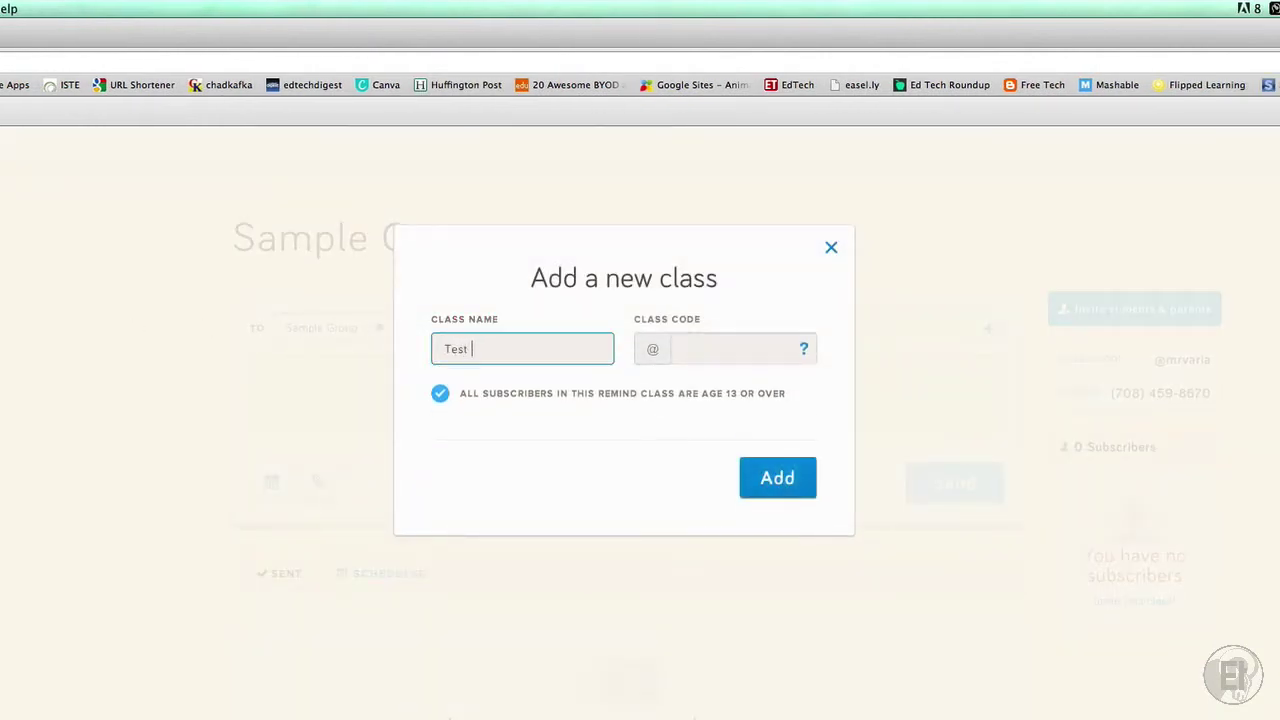
pyautogui.write('Group')
pyautogui.moveTo(679, 349)
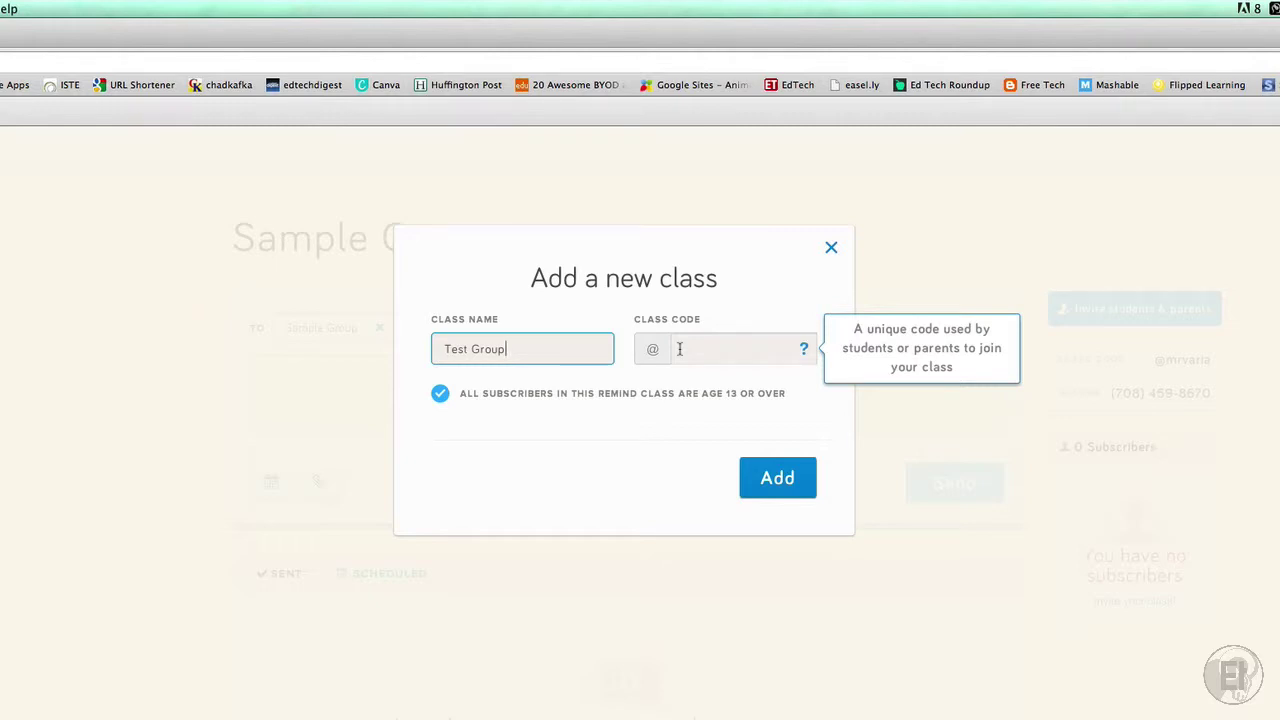
pyautogui.click(776, 478)
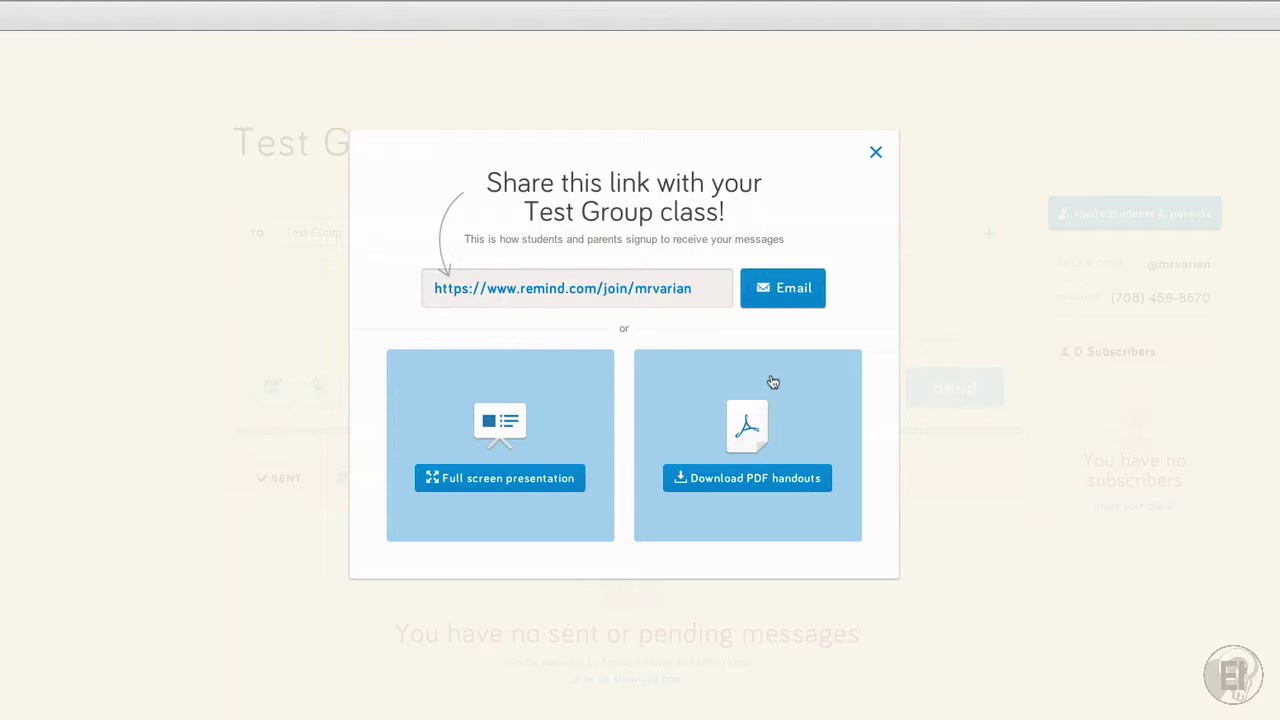
pyautogui.click(503, 438)
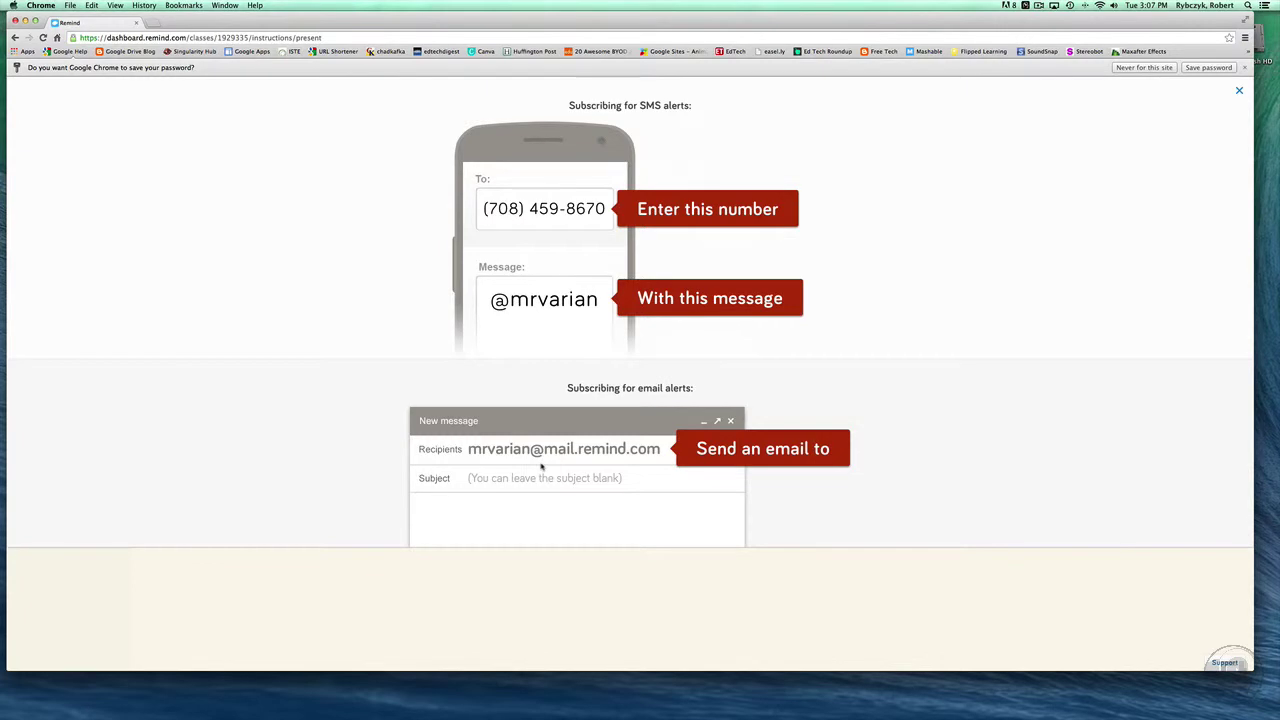
pyautogui.click(1239, 90)
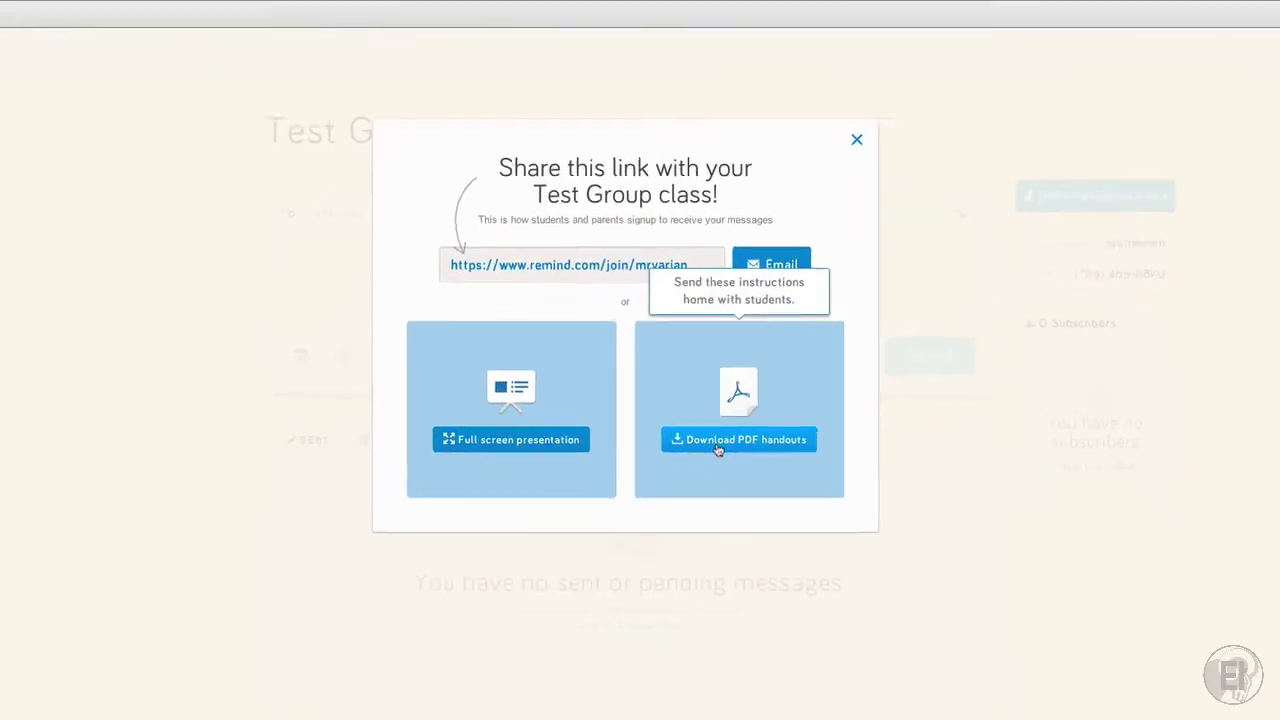
# View the Test Group PDF sign-up handout, then close the share-link dialog
pyautogui.click(706, 376)
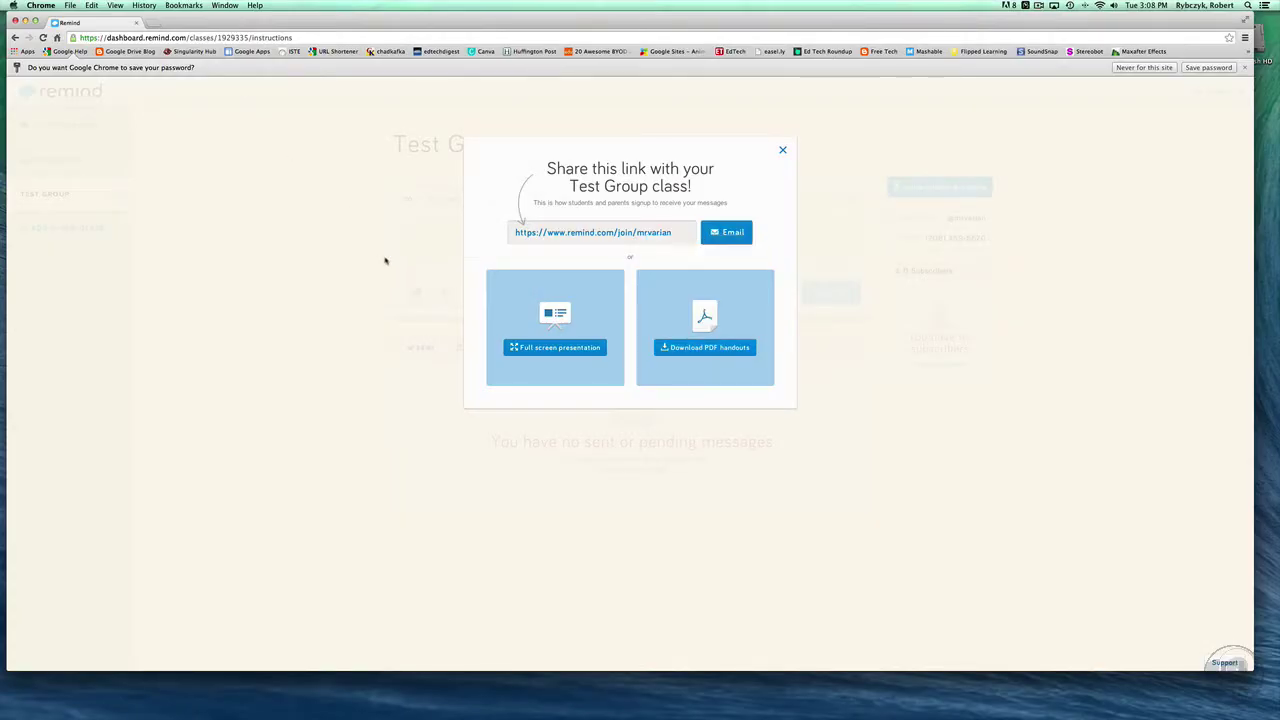
pyautogui.click(390, 262)
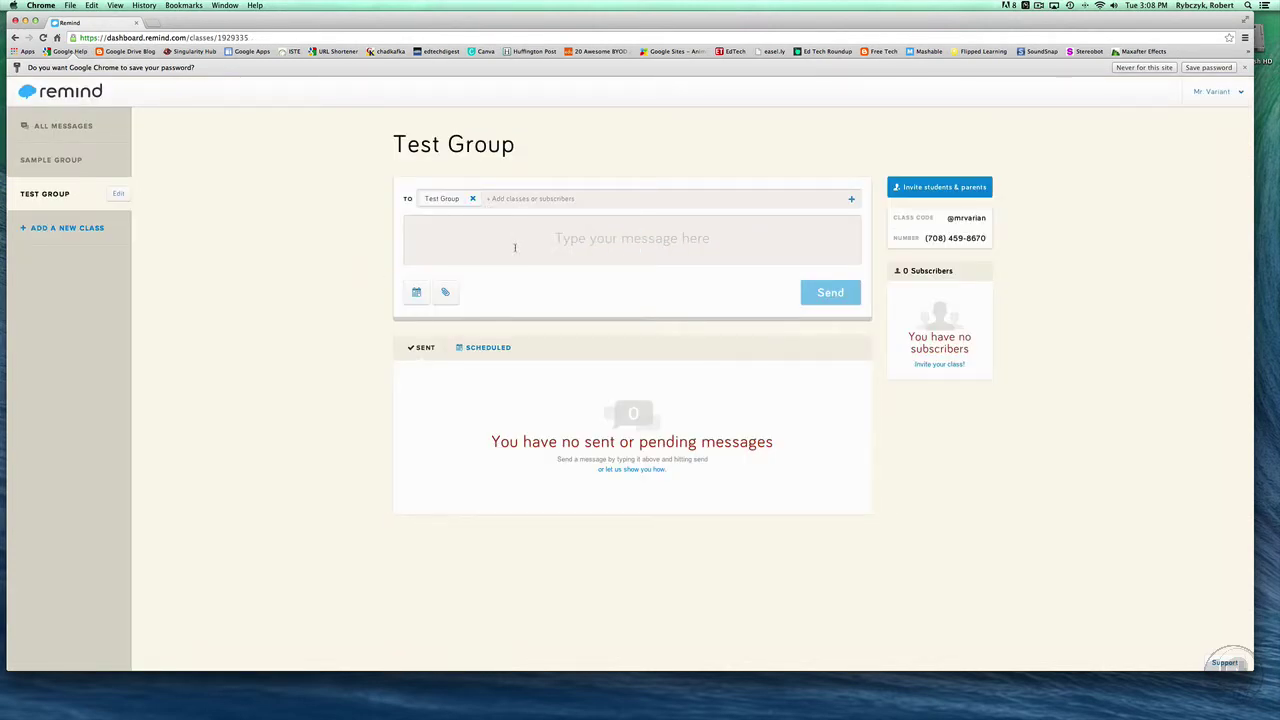
# Start a Test Group message and schedule it for 07/01/14 at 3:30 PM
pyautogui.click(463, 222)
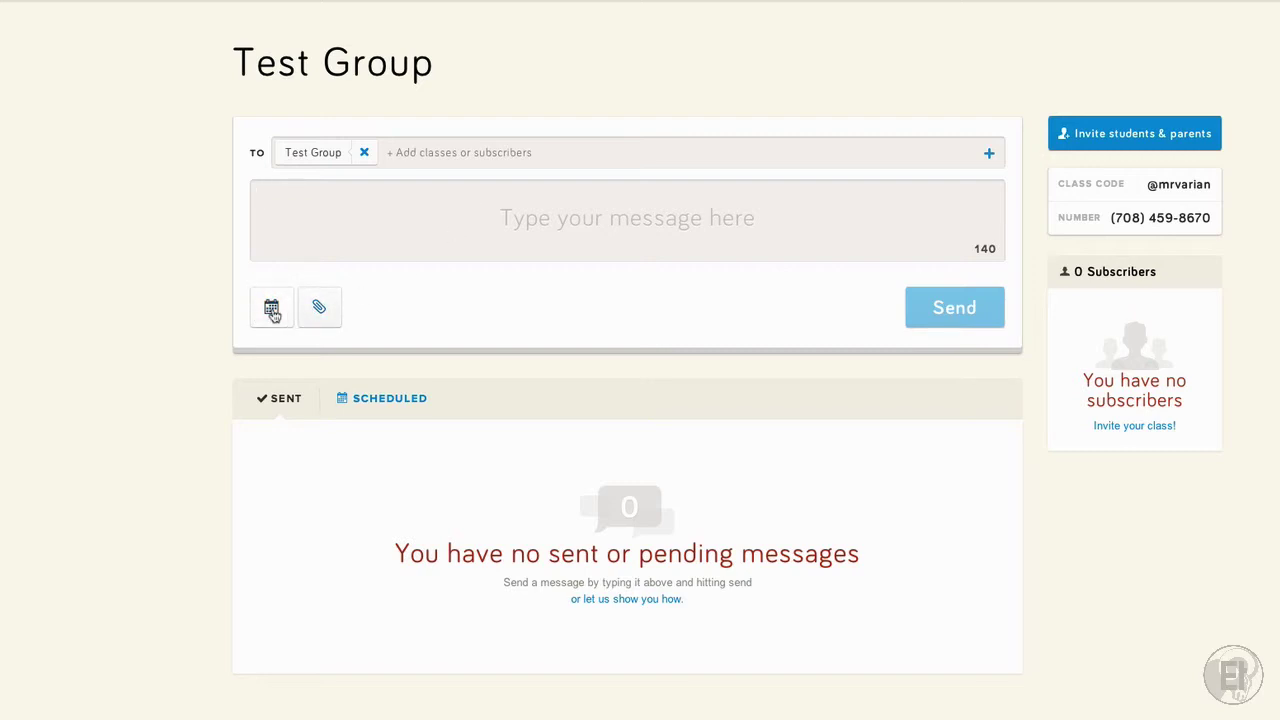
pyautogui.click(271, 309)
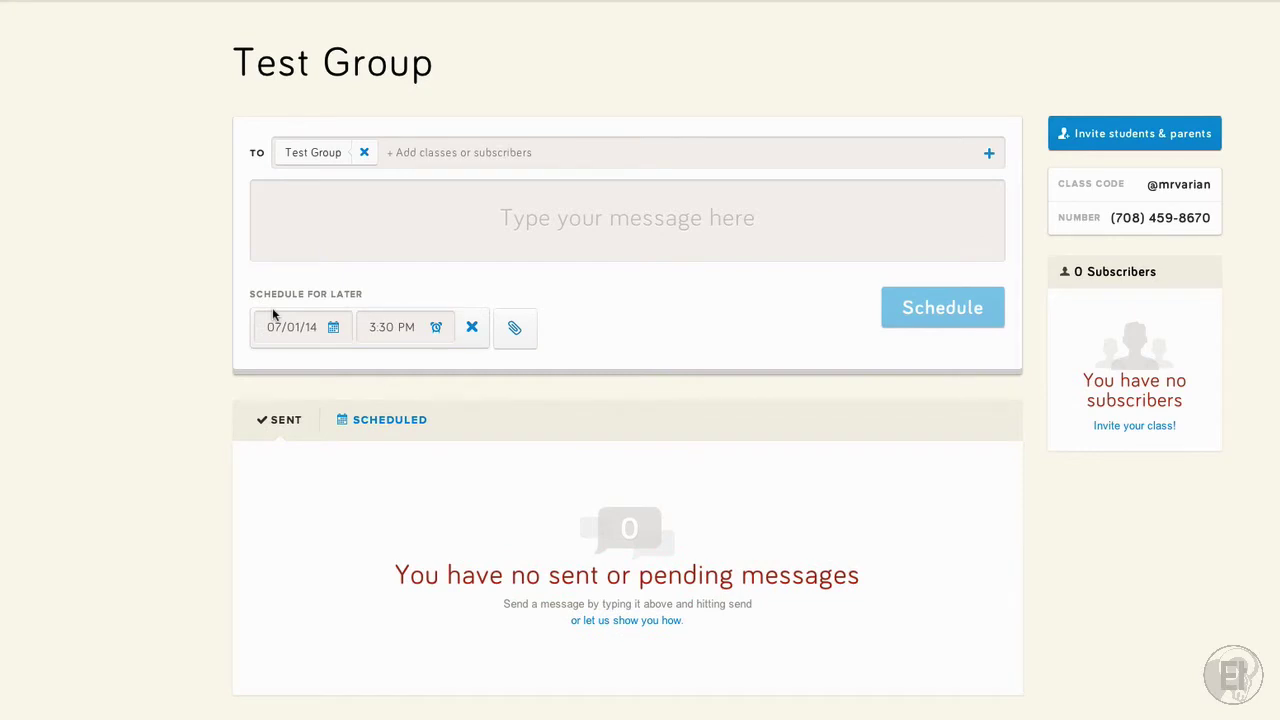
pyautogui.click(517, 332)
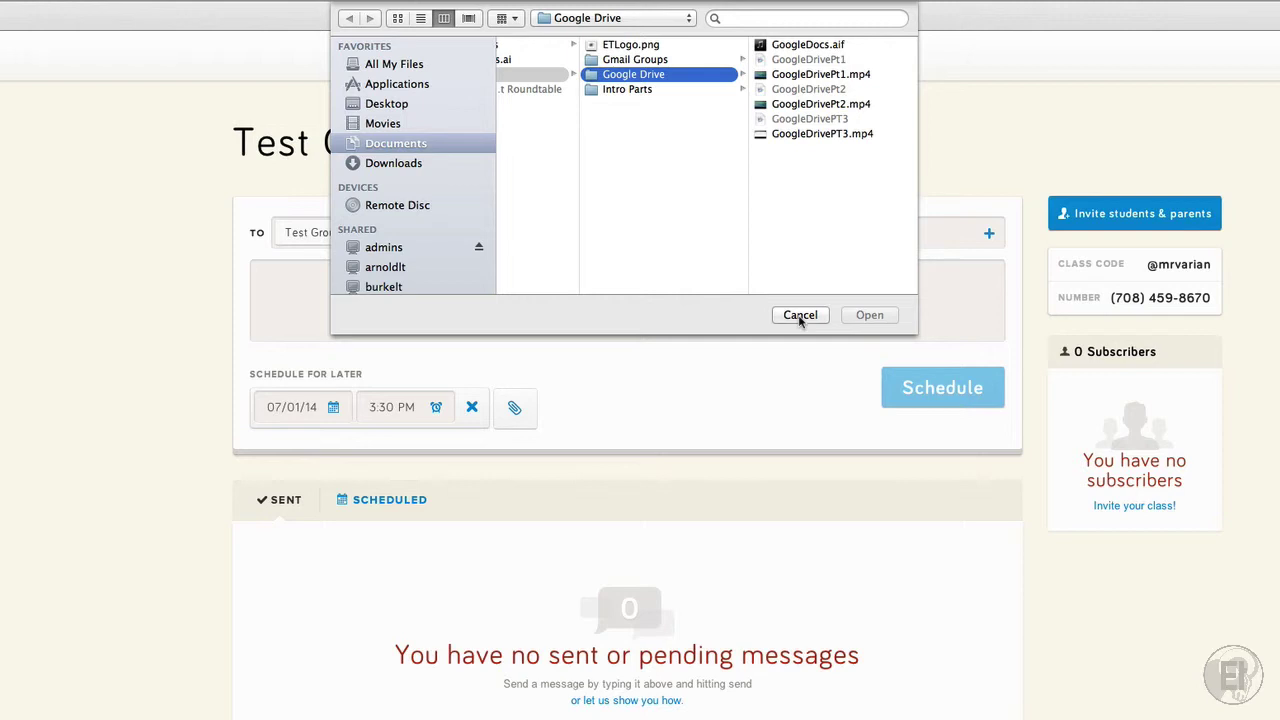
pyautogui.click(800, 315)
pyautogui.scroll(-2, 410, 332)
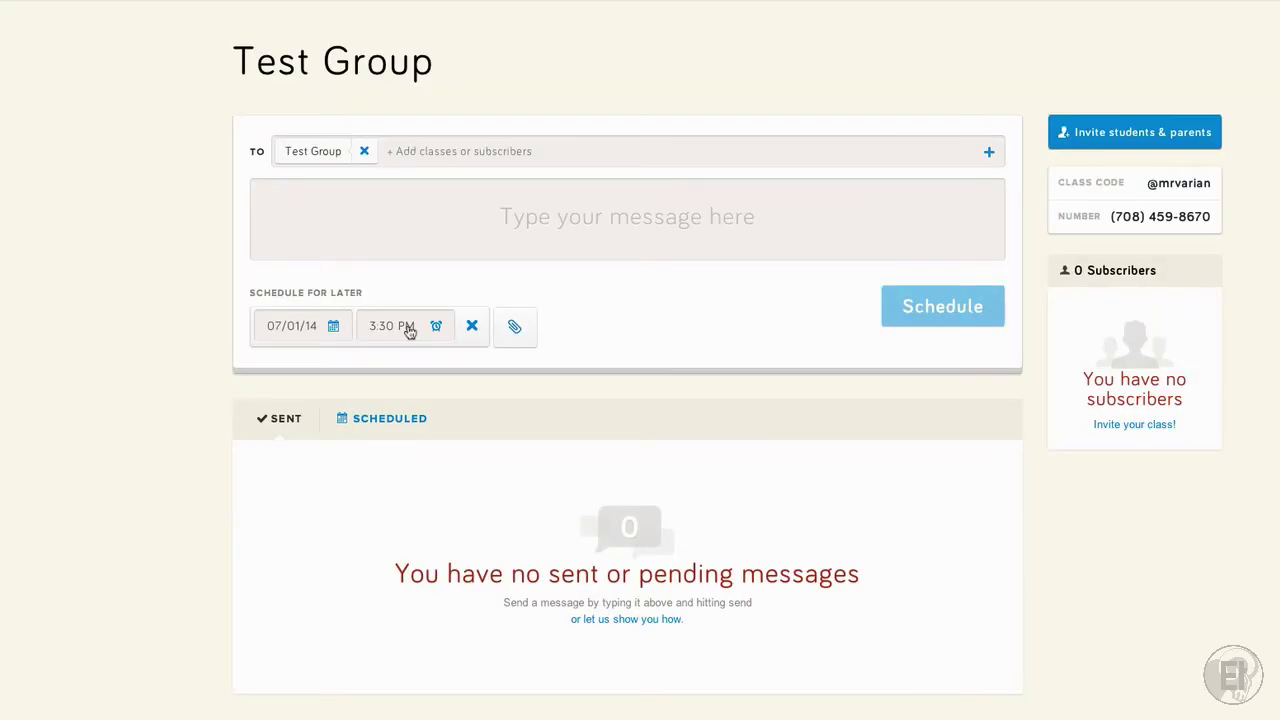
# Look over the Invite students & parents options, close them, and open the account menu
pyautogui.click(1130, 147)
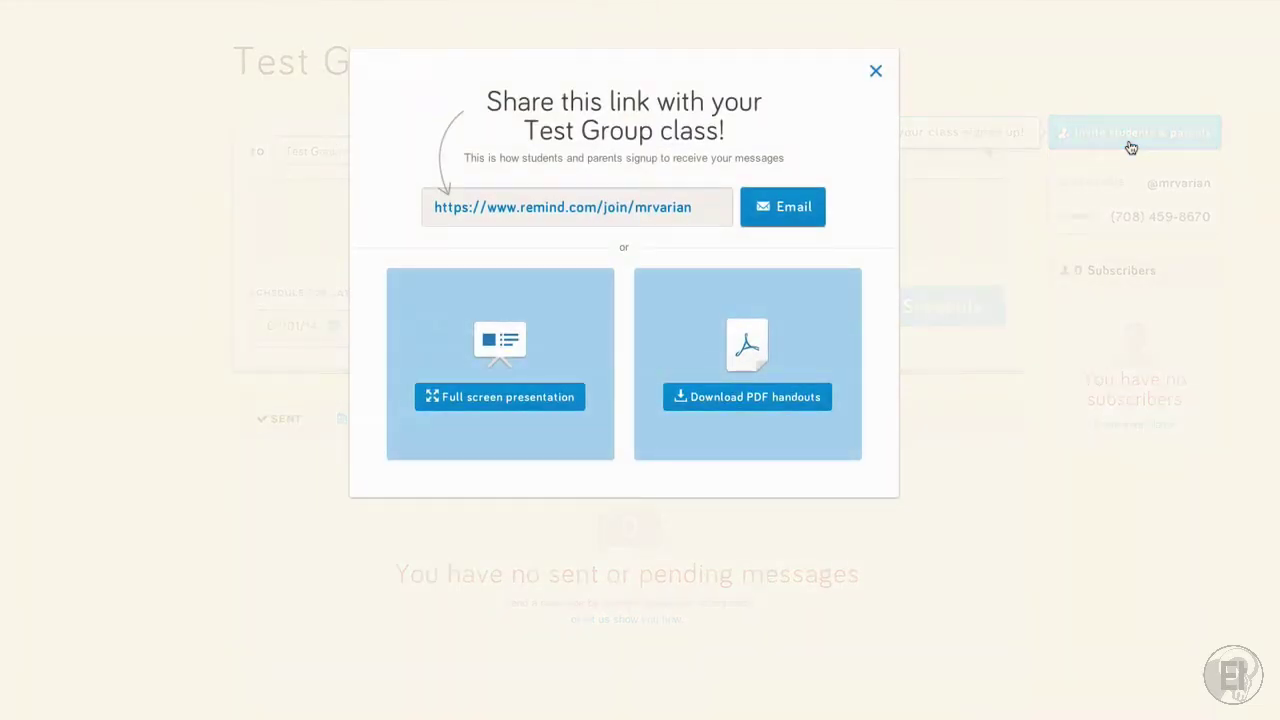
pyautogui.click(966, 213)
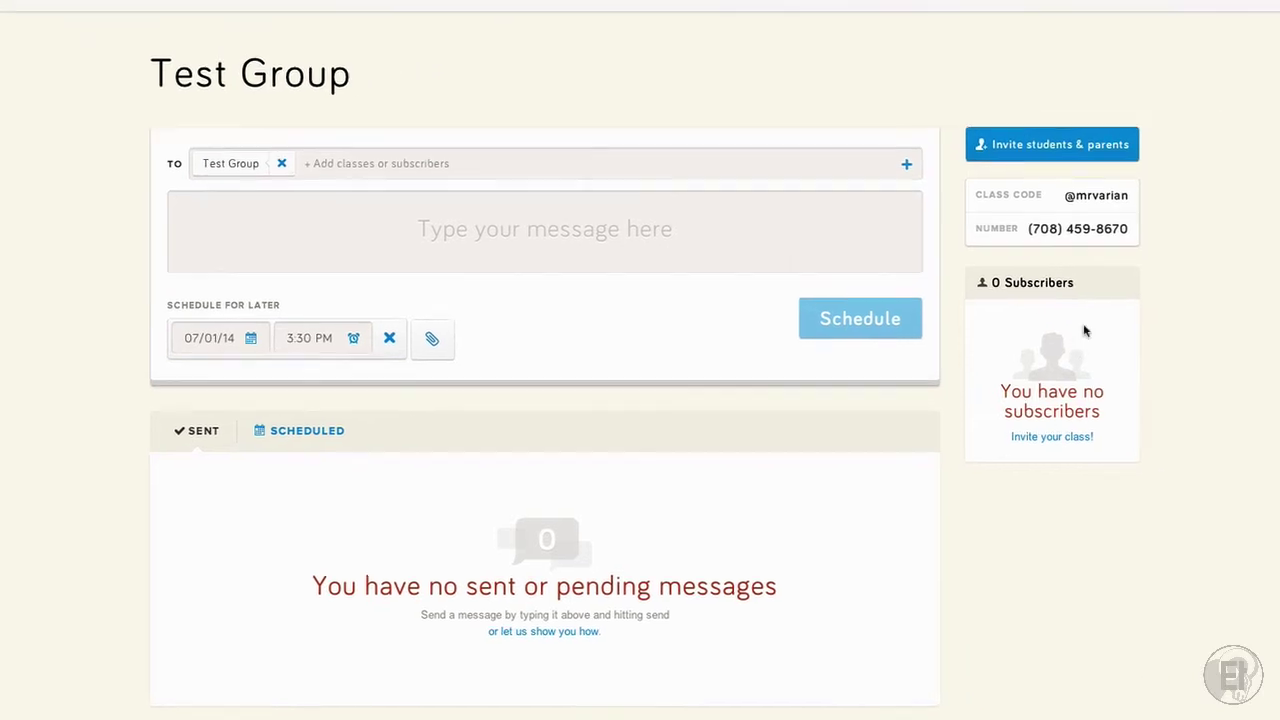
pyautogui.click(1207, 32)
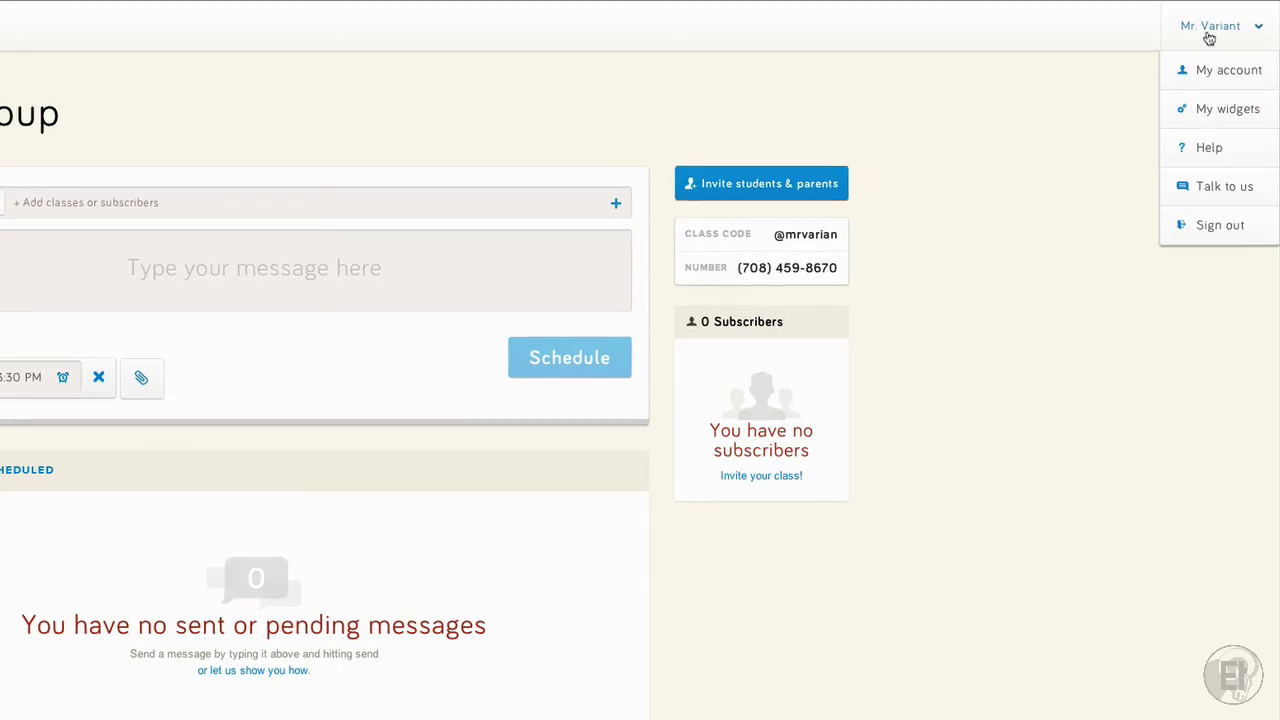
# Show the My widgets embed codes for All Classes, Sample Group and Test Group
pyautogui.click(1228, 70)
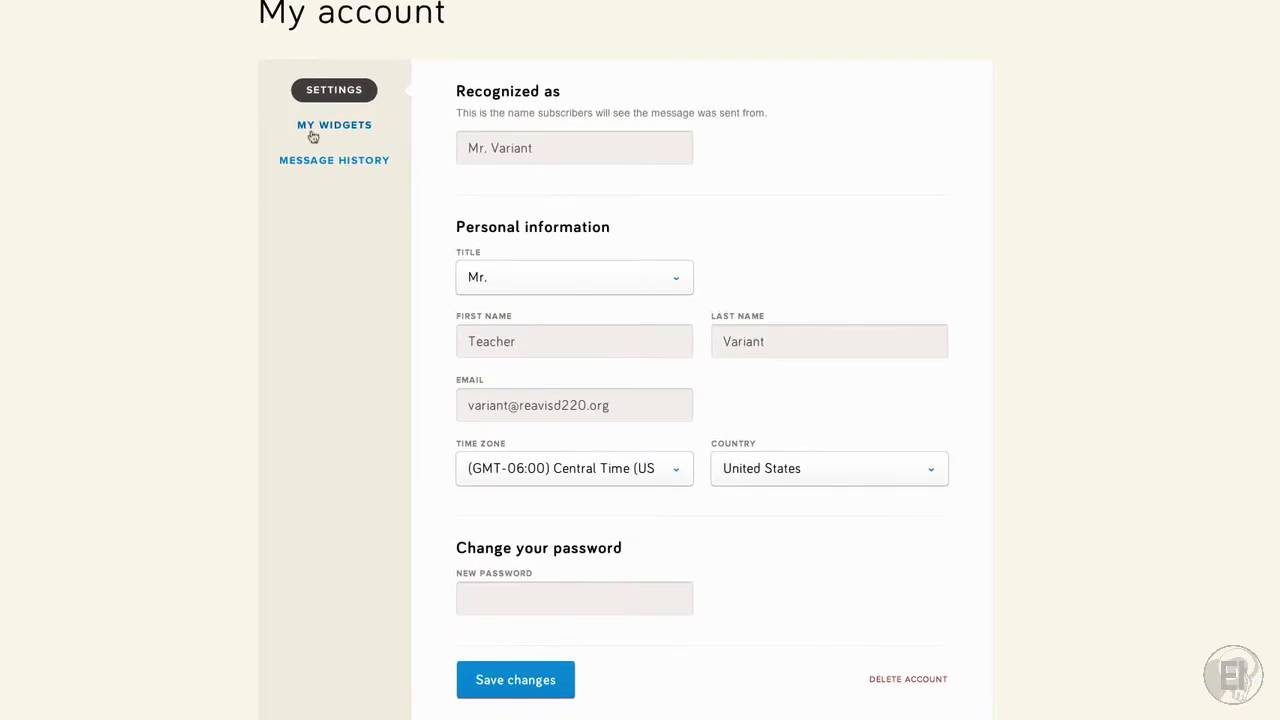
pyautogui.click(319, 127)
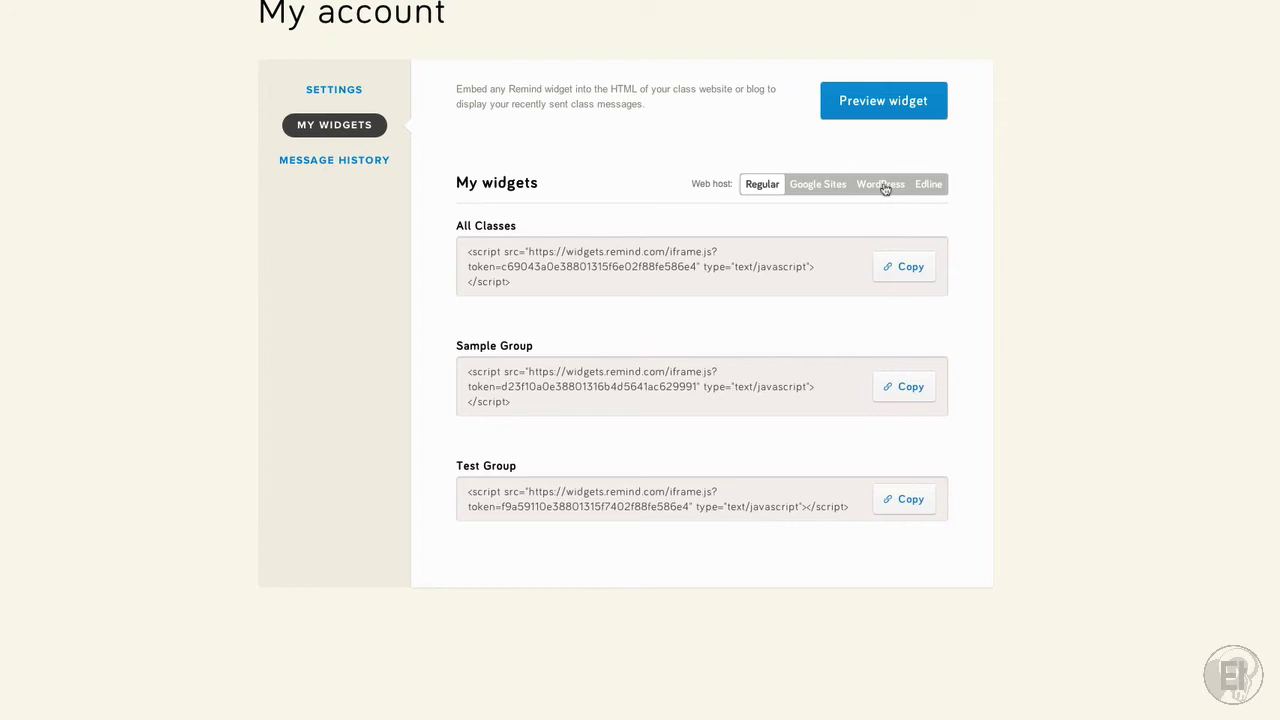
# Preview the widget, then bring up the message history export for All classes, 07/01/2014
pyautogui.click(890, 104)
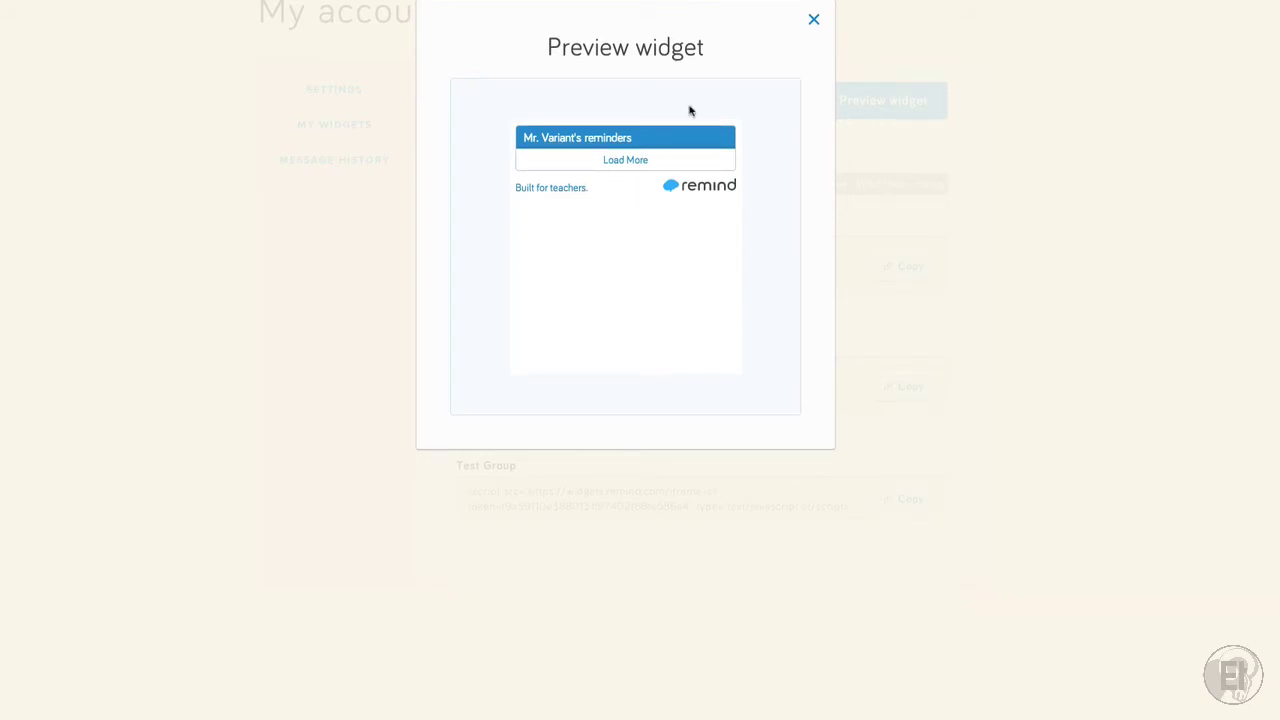
pyautogui.click(814, 22)
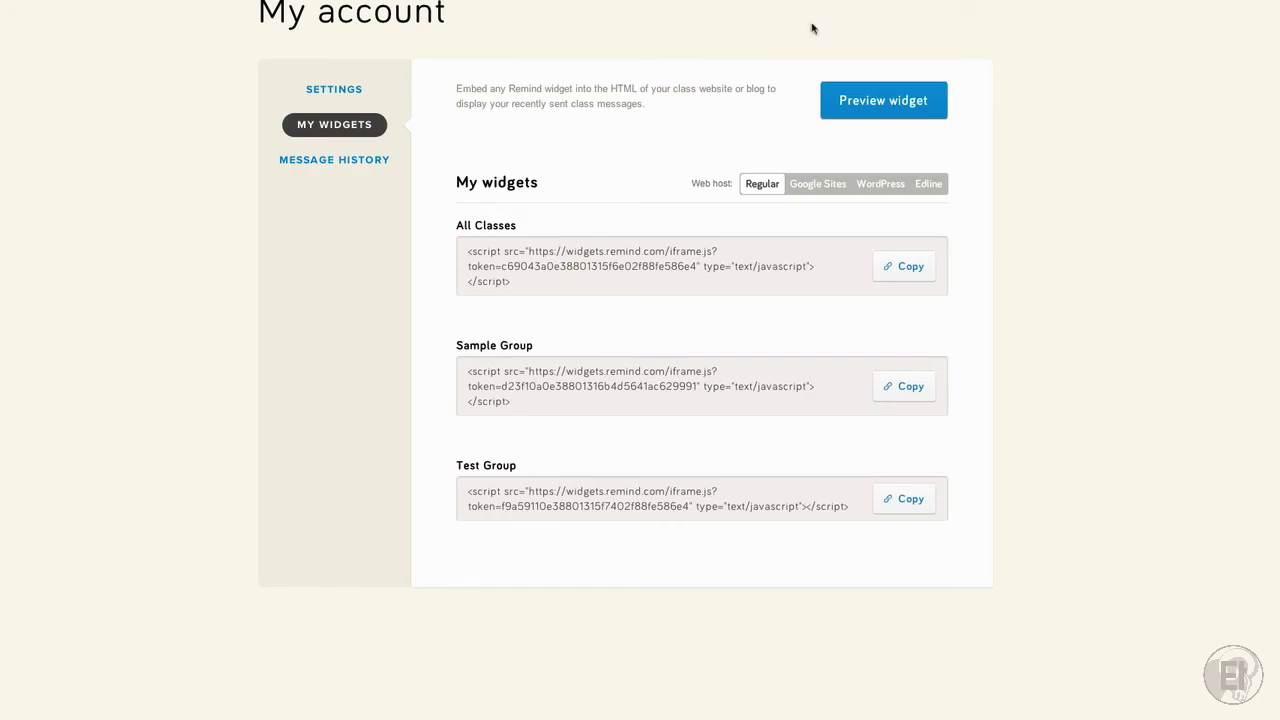
pyautogui.click(345, 164)
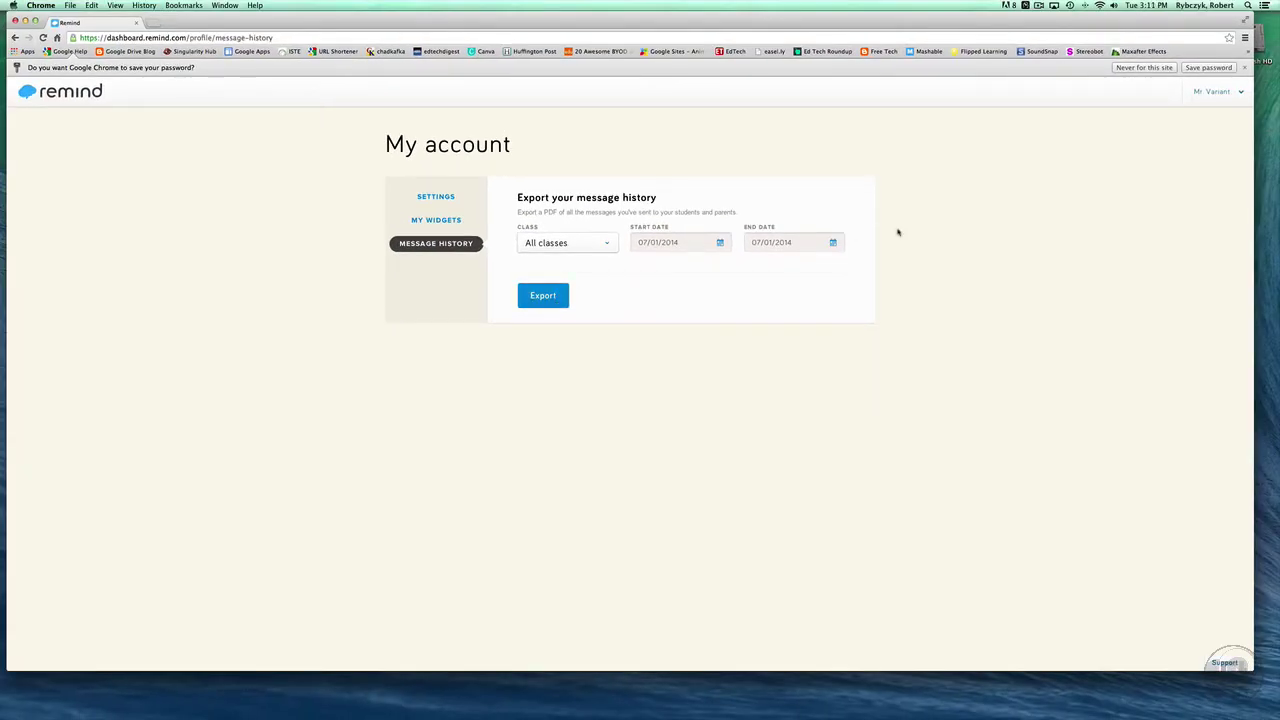
# Return to the Sample Group class dashboard via the Remind logo
pyautogui.click(75, 92)
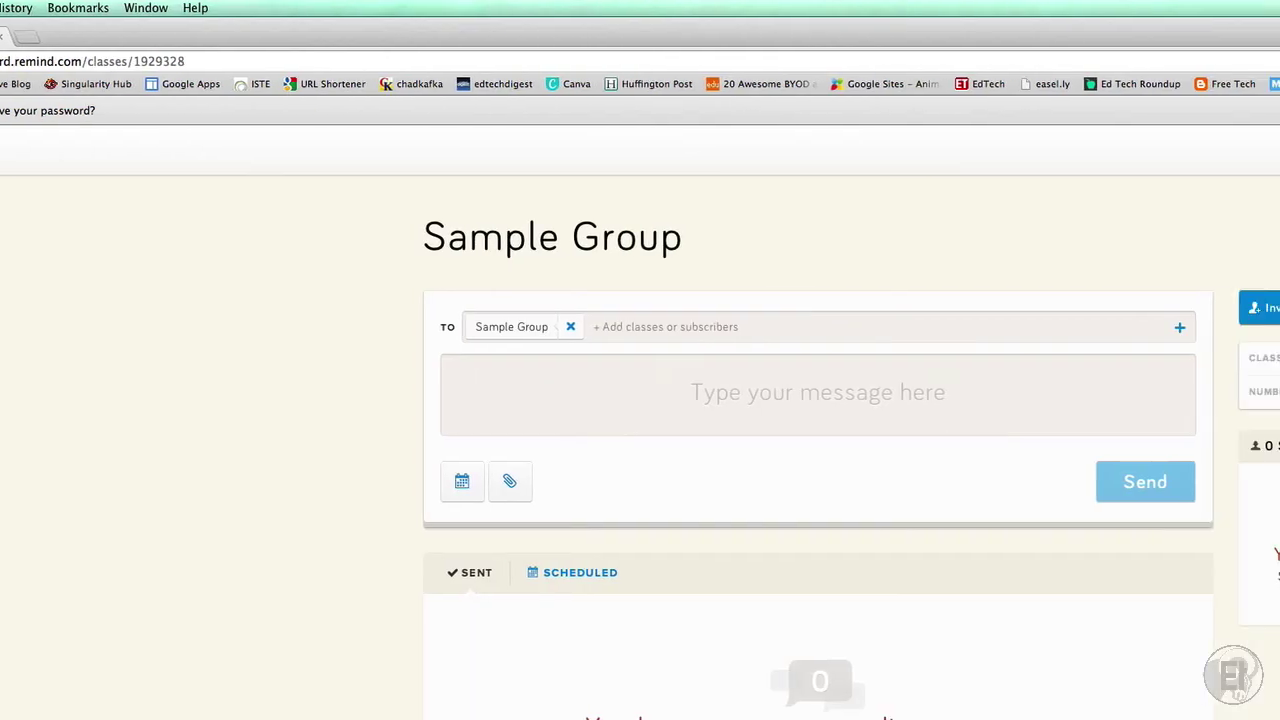
# Remove the Sample Group class from its Edit settings and confirm the deletion
pyautogui.click(196, 265)
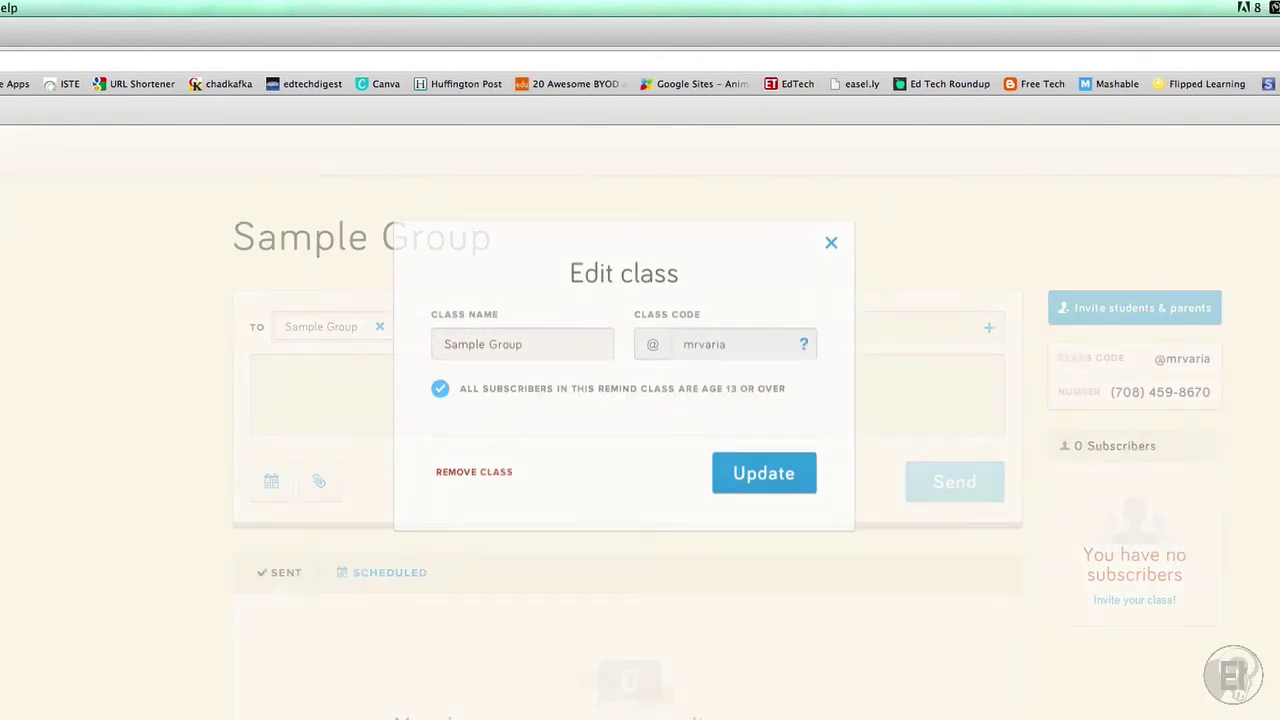
pyautogui.click(455, 477)
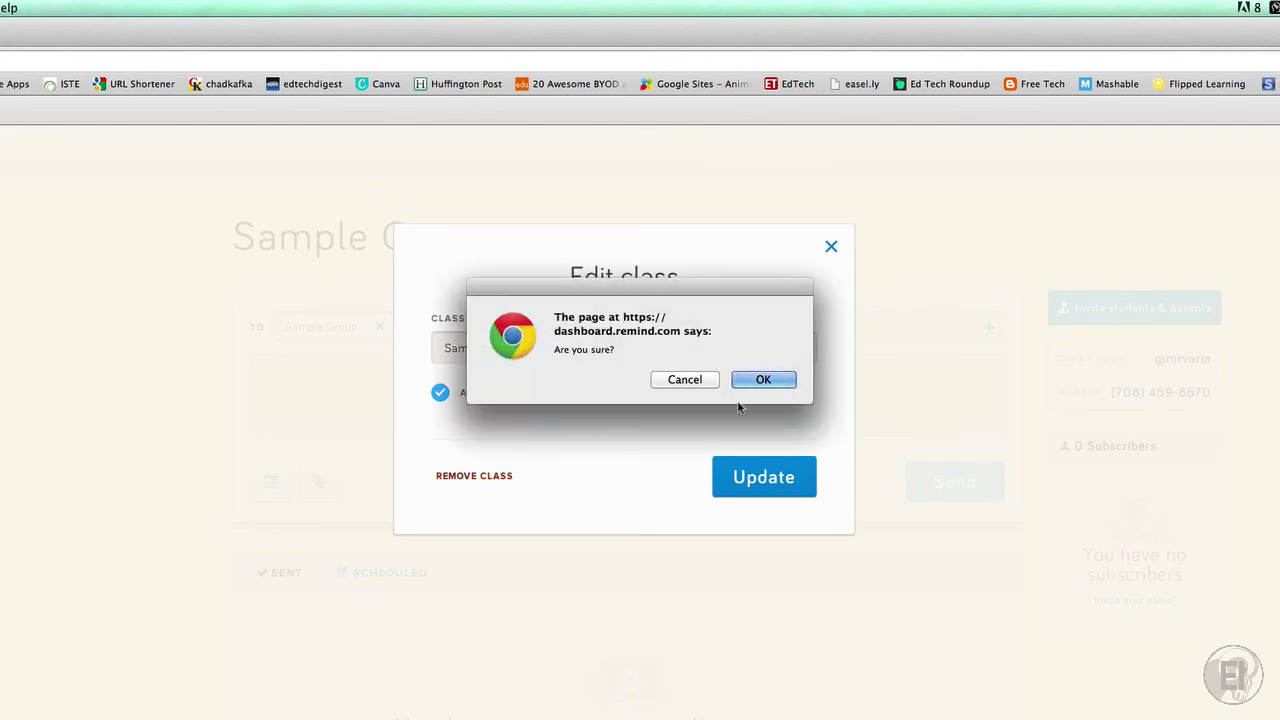
pyautogui.click(764, 380)
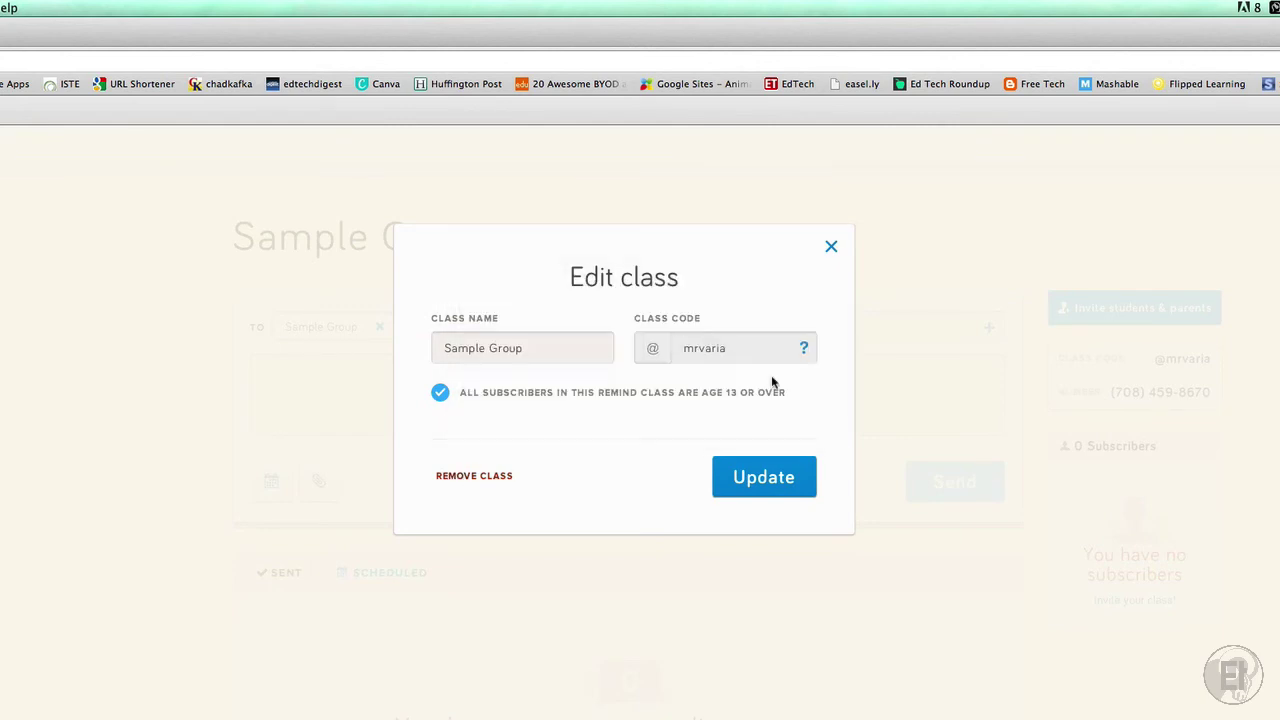